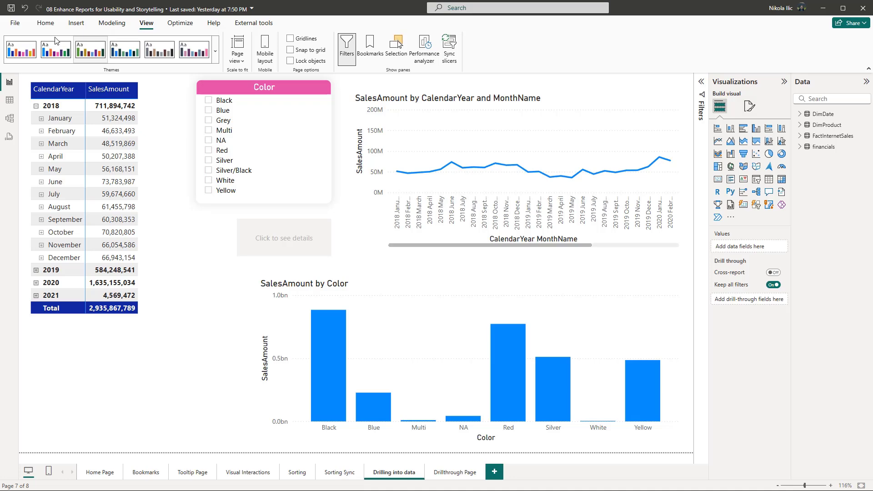
Step: Turn on Personalize visuals under Options > Current file > Report settings in Power BI Desktop
{"action": "left_click", "coordinate": [13, 23]}
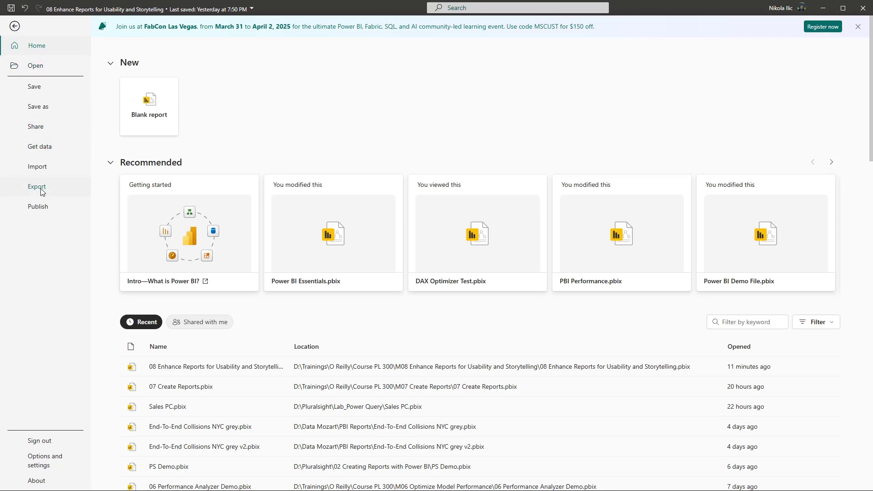
{"action": "left_click", "coordinate": [46, 461]}
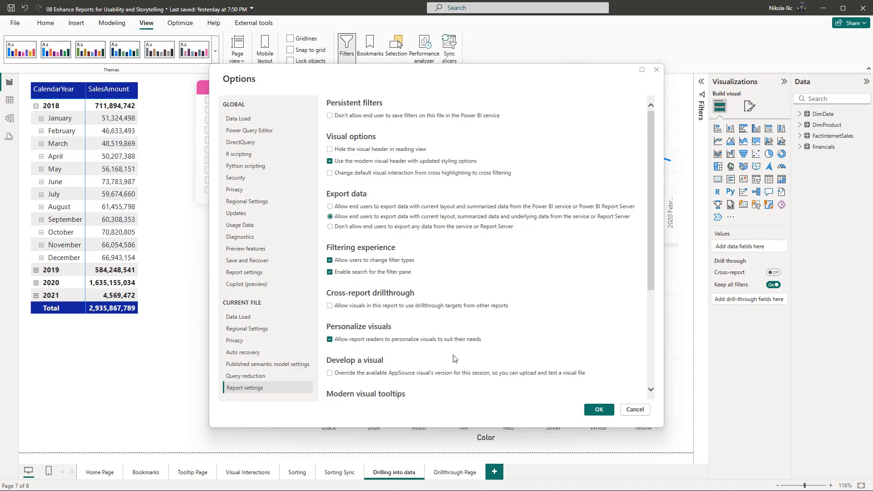
{"action": "left_click", "coordinate": [598, 409]}
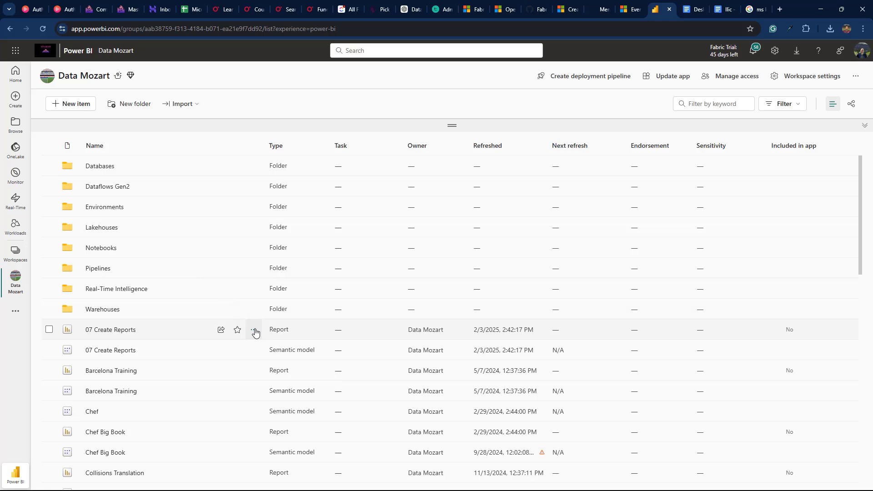
Step: In the 07 Create Reports settings in the service, switch the Personalize visuals toggle on
{"action": "left_click", "coordinate": [254, 330]}
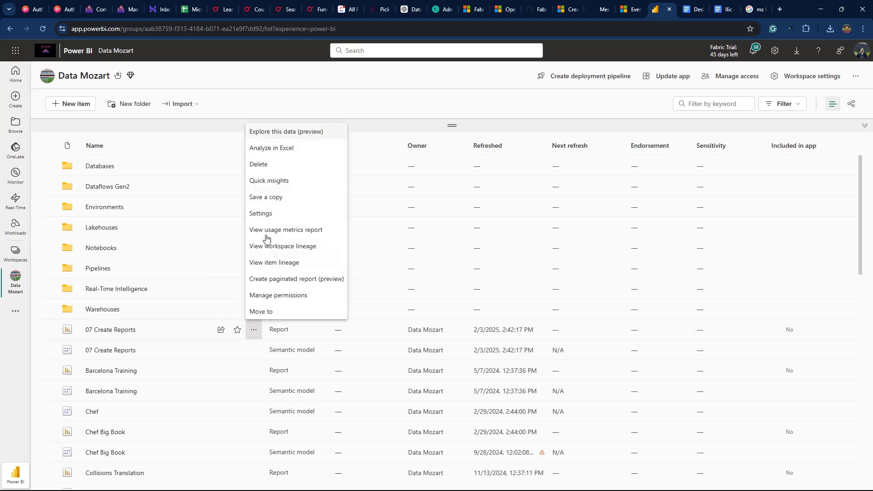
{"action": "left_click", "coordinate": [263, 214]}
{"action": "scroll", "coordinate": [770, 278], "scroll_direction": "down", "scroll_amount": 10}
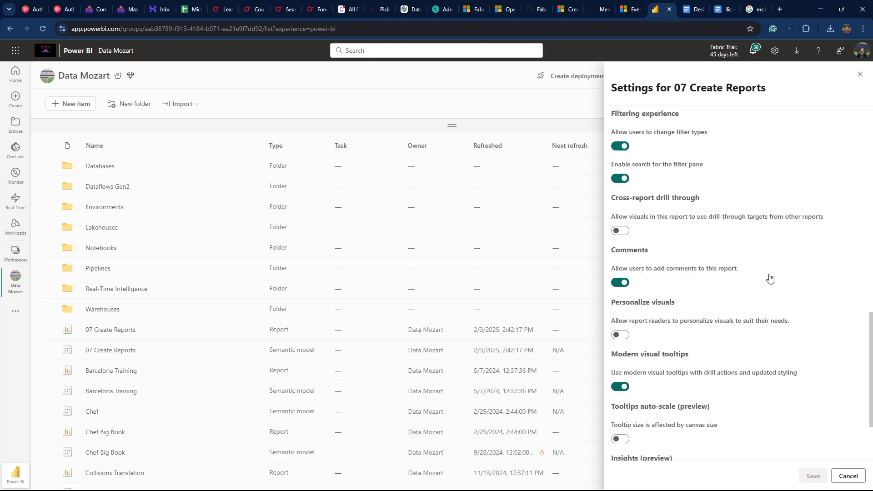
{"action": "scroll", "coordinate": [769, 278], "scroll_direction": "down", "scroll_amount": 2}
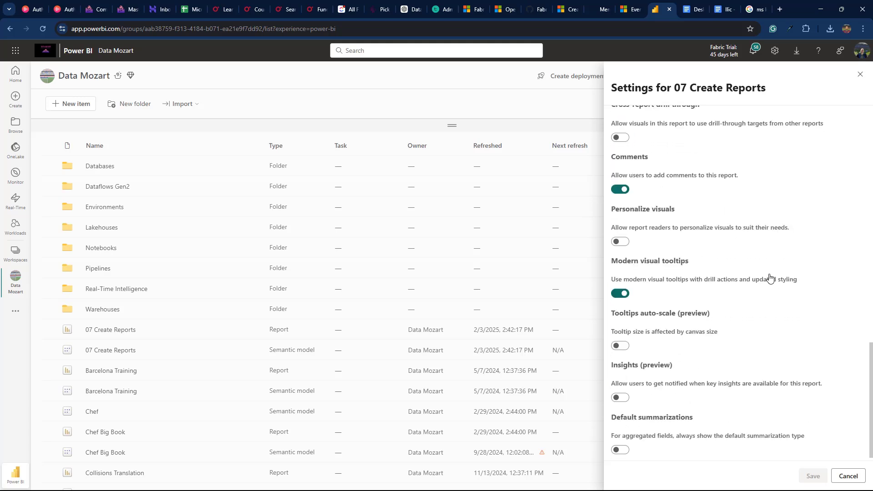
{"action": "left_click", "coordinate": [626, 236]}
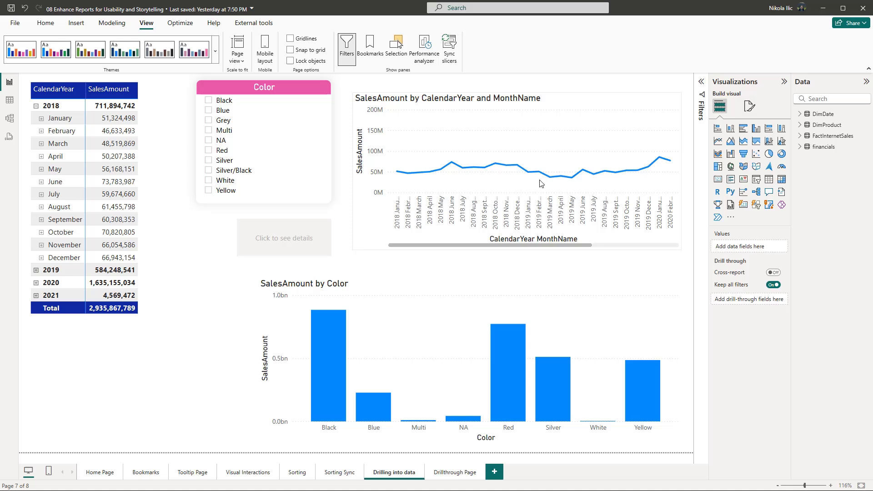
Step: In the page format settings, expand Personalize visual and keep the report-reader perspective at Default fields
{"action": "left_click", "coordinate": [749, 107]}
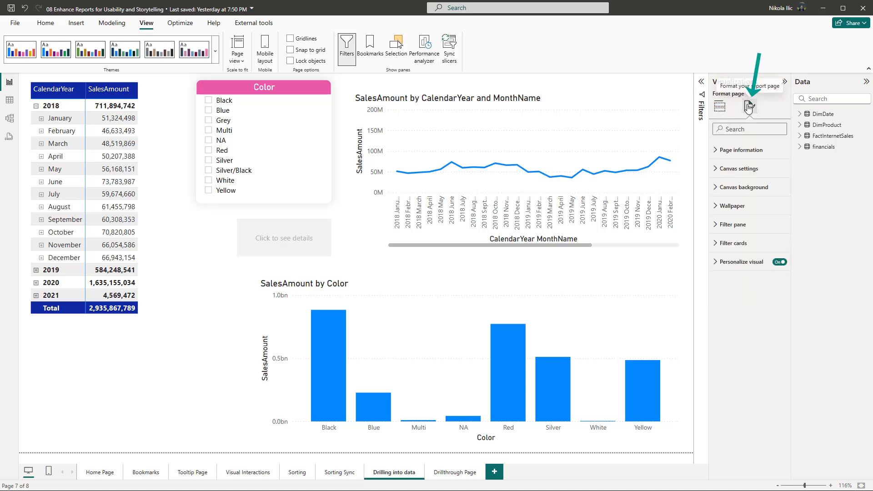
{"action": "left_click", "coordinate": [717, 266]}
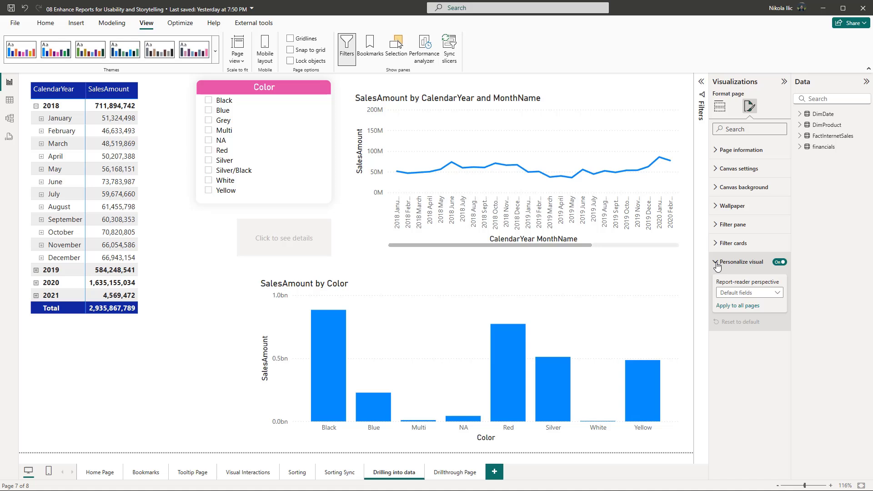
{"action": "left_click", "coordinate": [777, 293]}
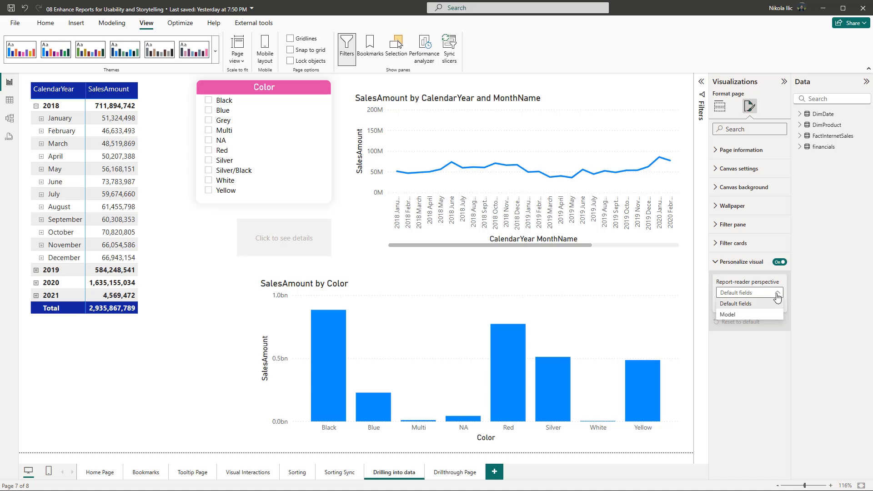
{"action": "left_click", "coordinate": [777, 296]}
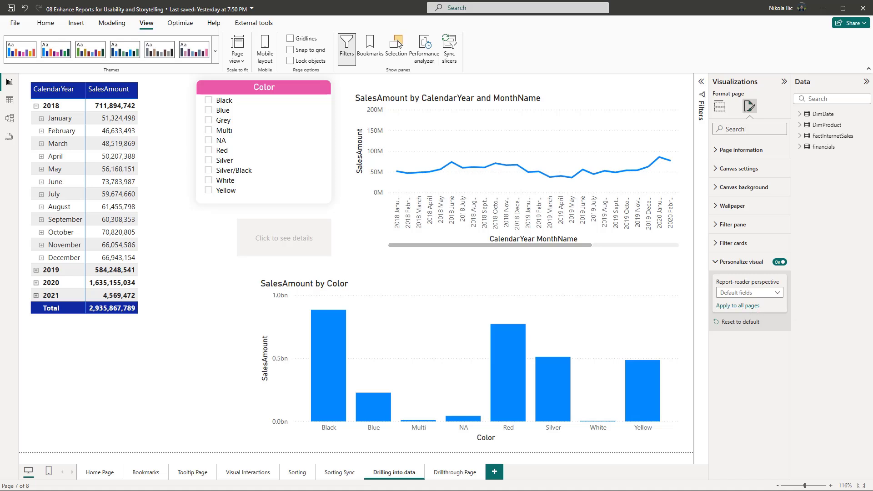
Step: Select the SalesAmount by Color chart and expand its General > Header icons > Icons settings
{"action": "left_click", "coordinate": [491, 282]}
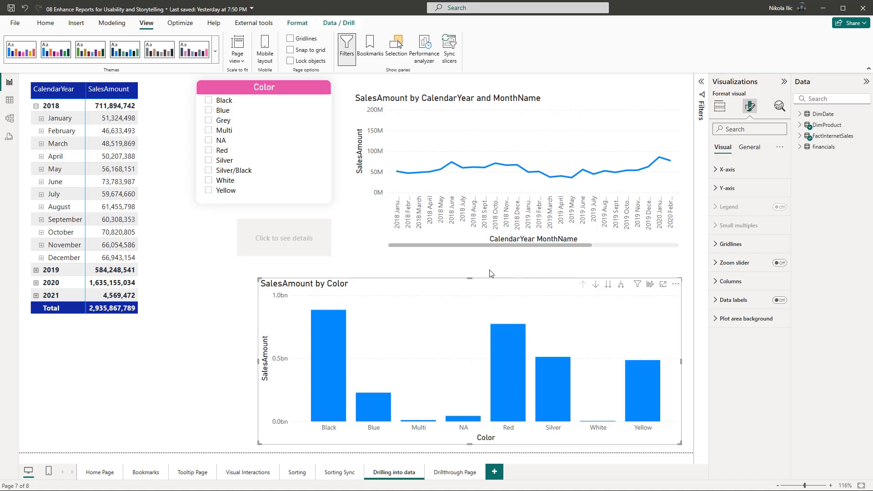
{"action": "left_click", "coordinate": [747, 148]}
{"action": "left_click", "coordinate": [717, 245]}
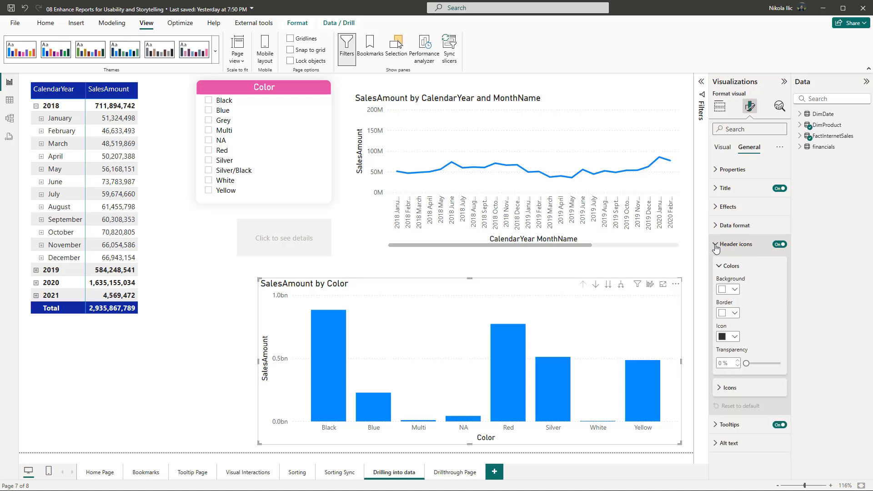
{"action": "left_click", "coordinate": [726, 387]}
{"action": "scroll", "coordinate": [732, 382], "scroll_direction": "down", "scroll_amount": 3}
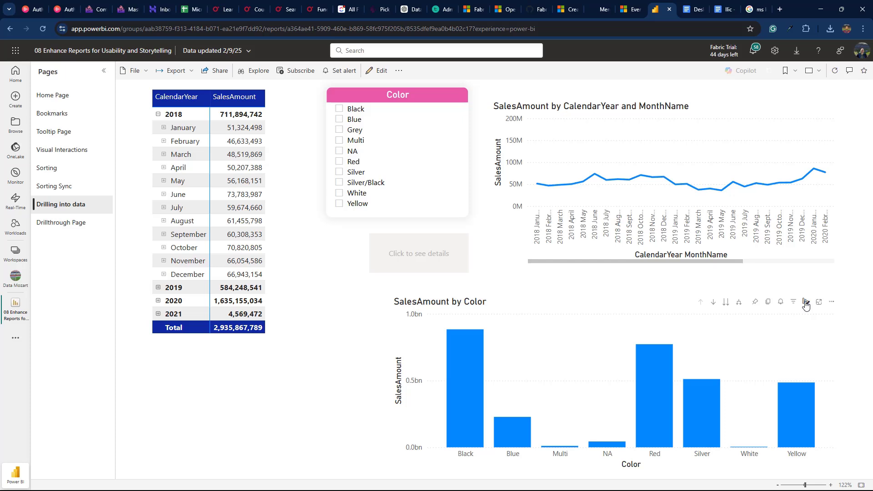
Step: Personalize the SalesAmount by Color chart by switching it to a clustered bar chart
{"action": "left_click", "coordinate": [806, 302]}
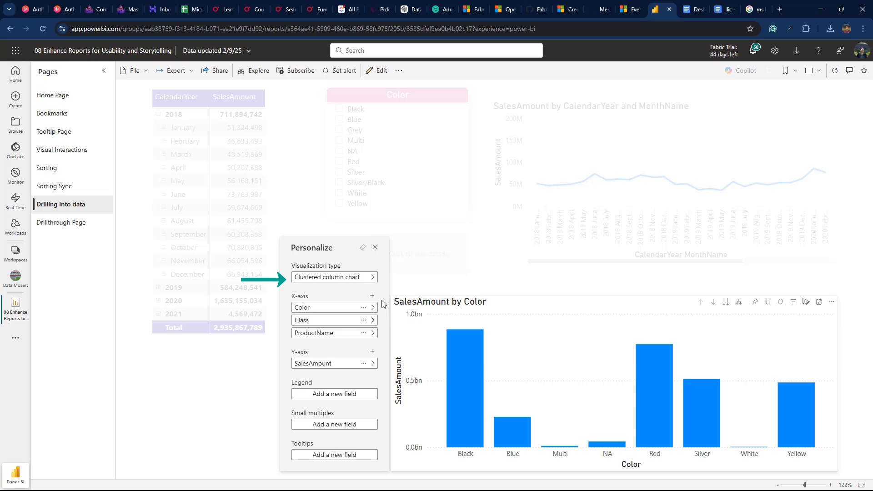
{"action": "left_click", "coordinate": [373, 277]}
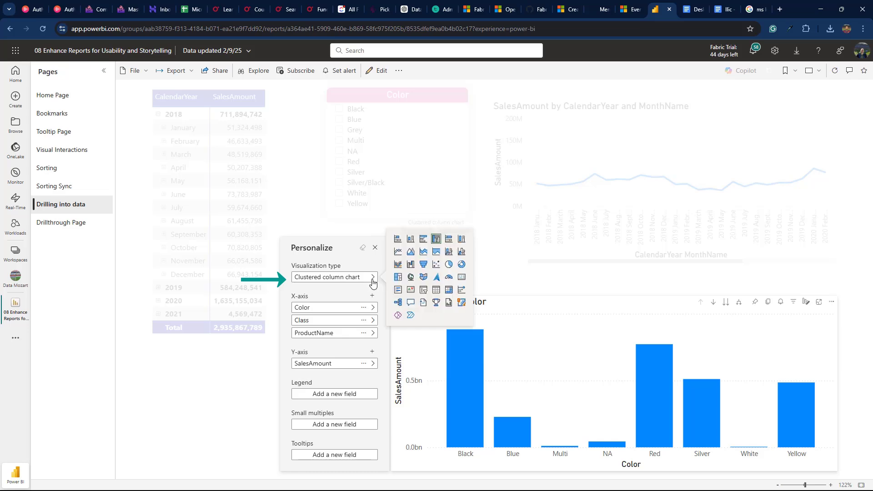
{"action": "left_click", "coordinate": [423, 239]}
Step: Add DimProduct ModelName to the Y-axis, move it to the top, and close the pane
{"action": "left_click", "coordinate": [372, 296]}
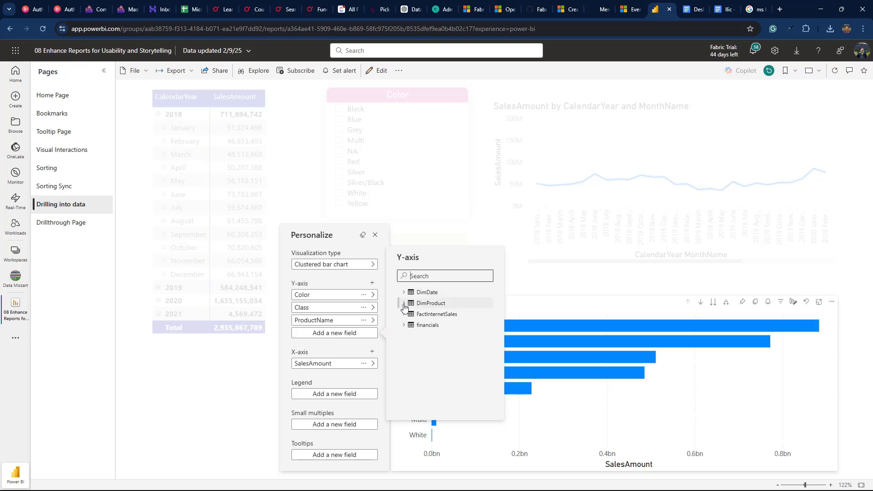
{"action": "left_click", "coordinate": [403, 302]}
{"action": "left_click", "coordinate": [437, 337]}
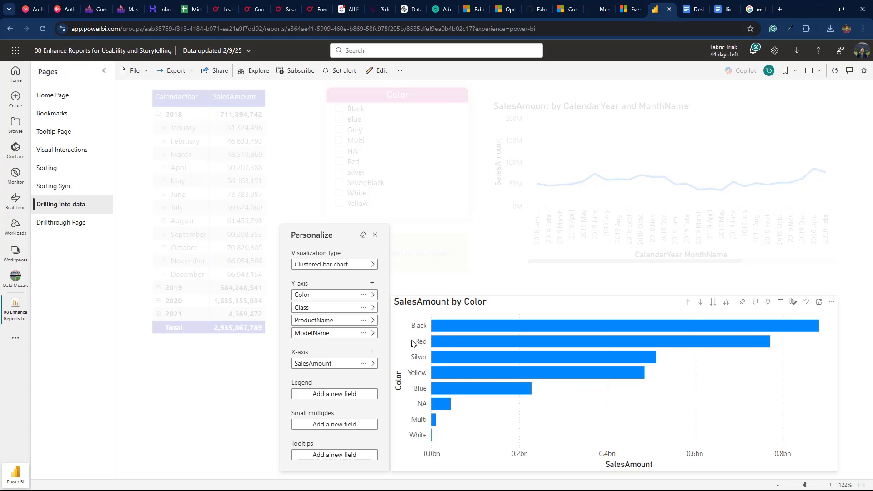
{"action": "left_click_drag", "start_coordinate": [335, 336], "coordinate": [334, 297]}
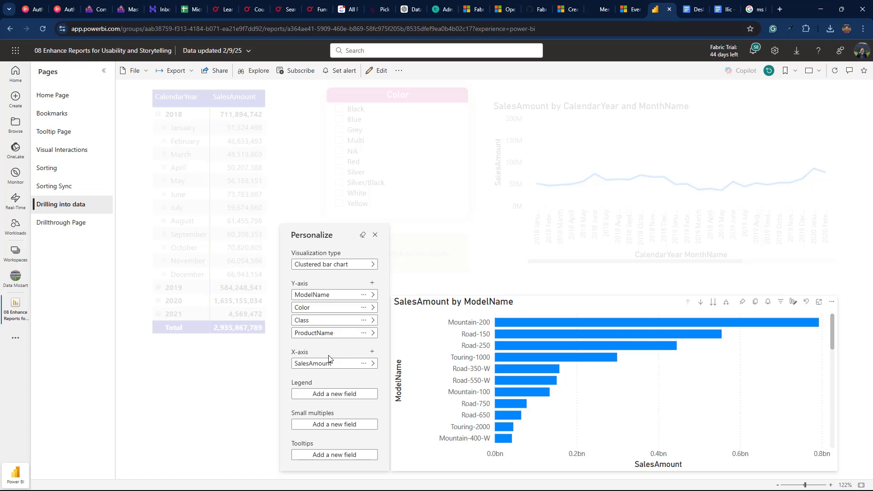
{"action": "left_click", "coordinate": [375, 234]}
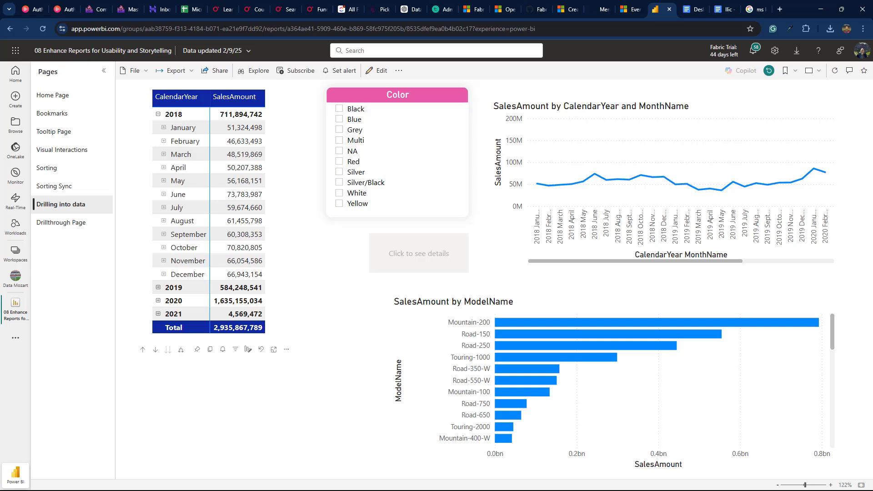
Step: Save a personal bookmark named 'Sales Amount Model' and view its options menu
{"action": "left_click", "coordinate": [795, 71]}
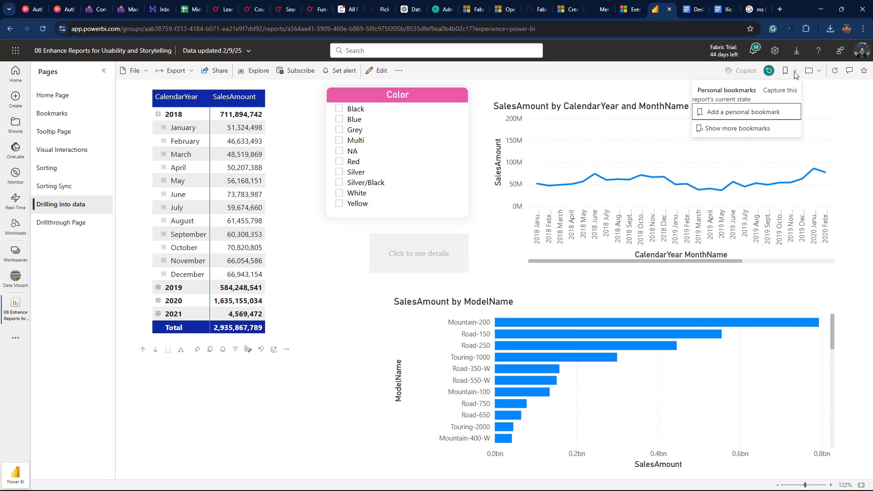
{"action": "left_click", "coordinate": [752, 113]}
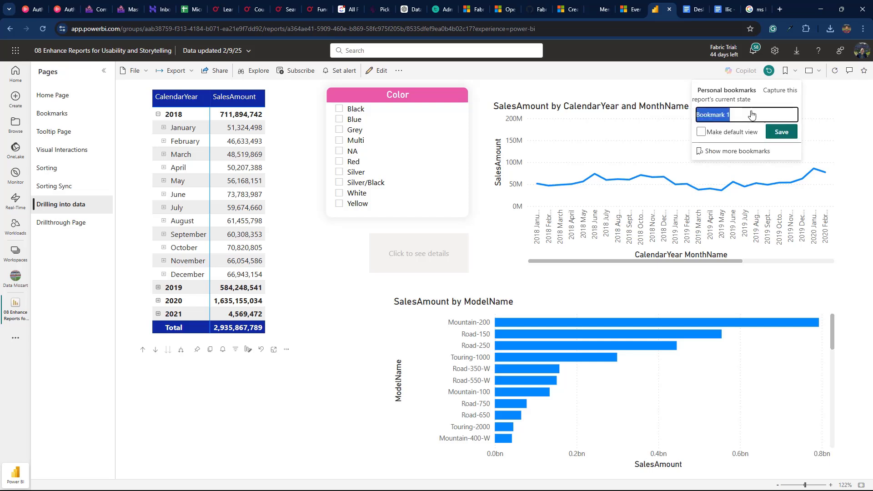
{"action": "type", "text": "Sales Amount Model"}
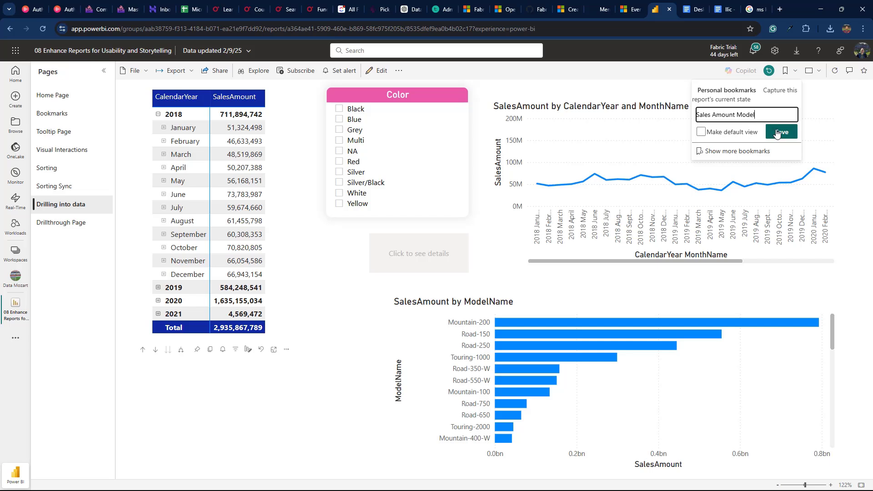
{"action": "left_click", "coordinate": [777, 132]}
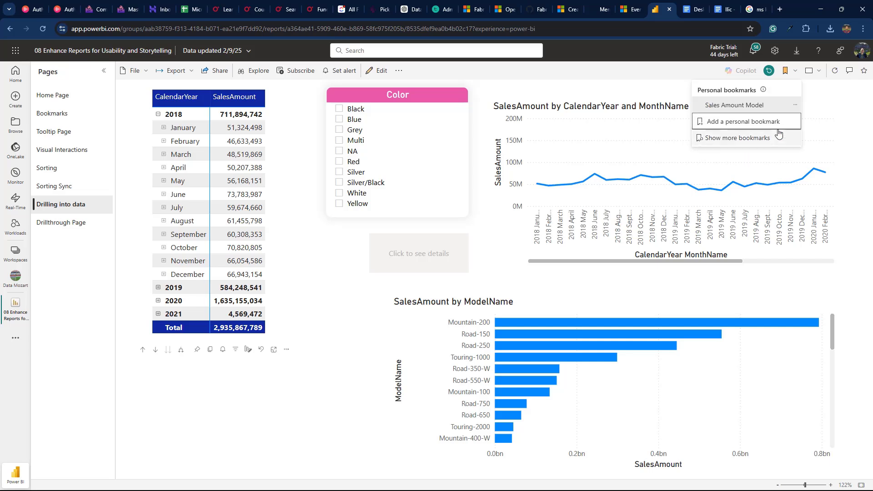
{"action": "left_click", "coordinate": [794, 106]}
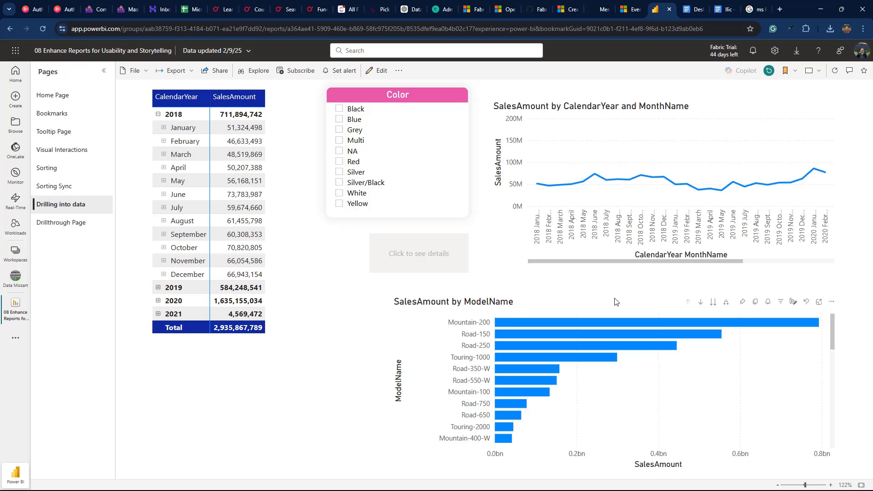
{"action": "left_click", "coordinate": [214, 70]}
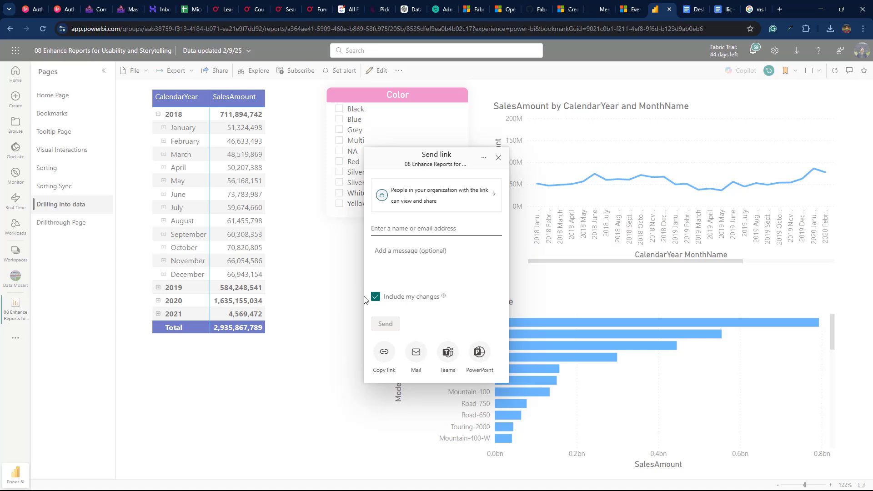
{"action": "key", "text": "Escape"}
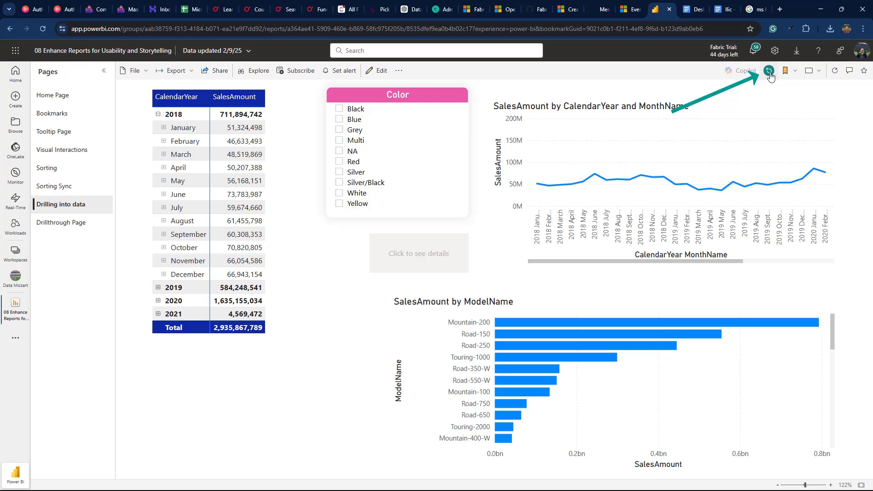
Step: Reset the report to its default view and confirm the reset
{"action": "left_click", "coordinate": [768, 72]}
{"action": "left_click", "coordinate": [461, 286]}
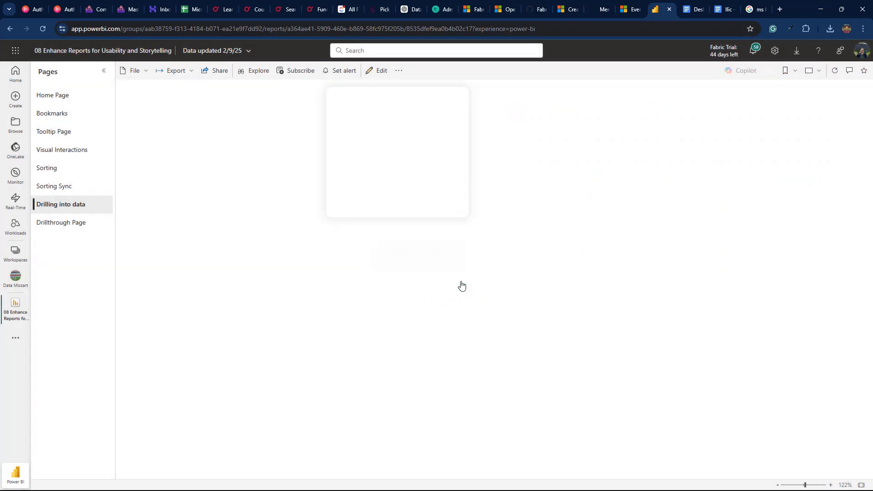